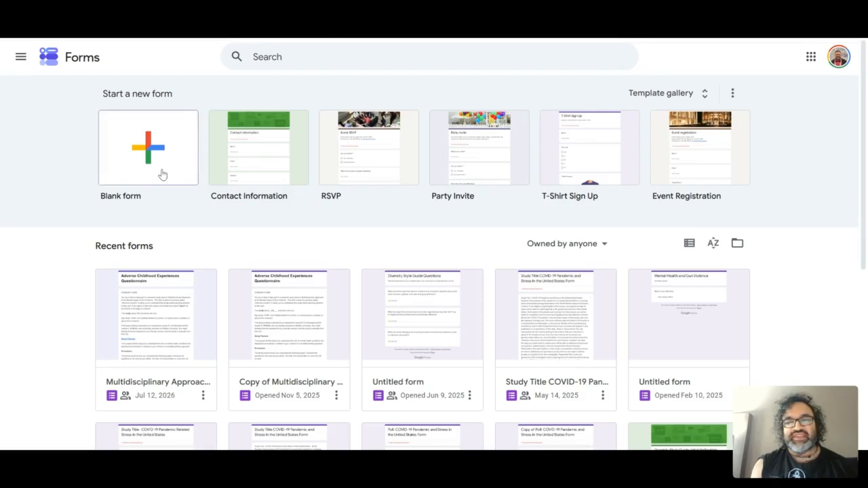
# Open the existing form Multidisciplinary Approach to the Mental Impact of Gun Violence and read through its consent section down to the agreement checkbox
pyautogui.click(163, 307)
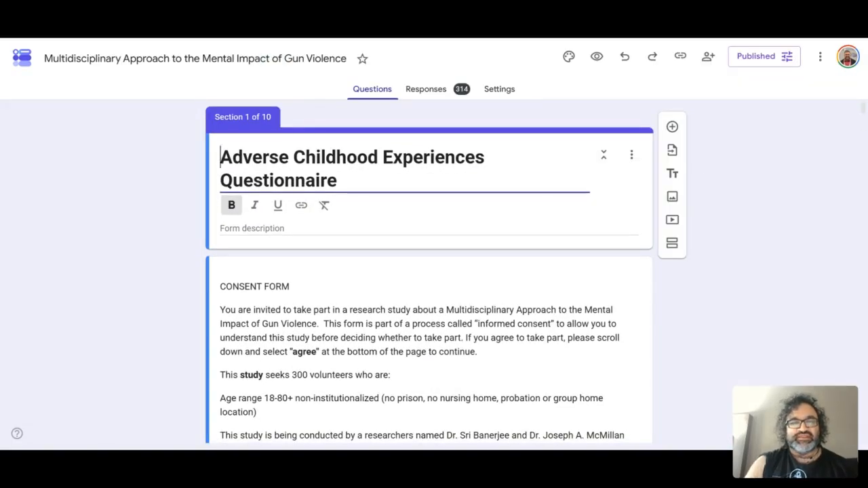
pyautogui.scroll(-1, 429, 271)
pyautogui.scroll(-4, 430, 272)
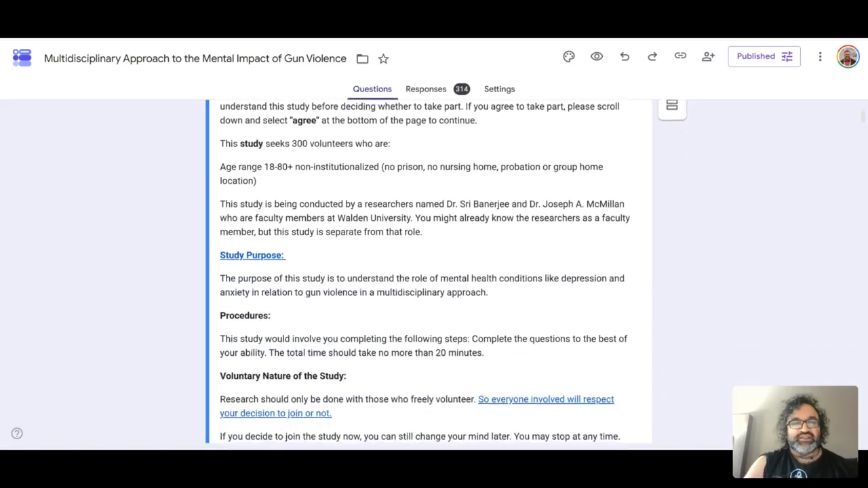
pyautogui.scroll(-1, 430, 271)
pyautogui.scroll(4, 430, 271)
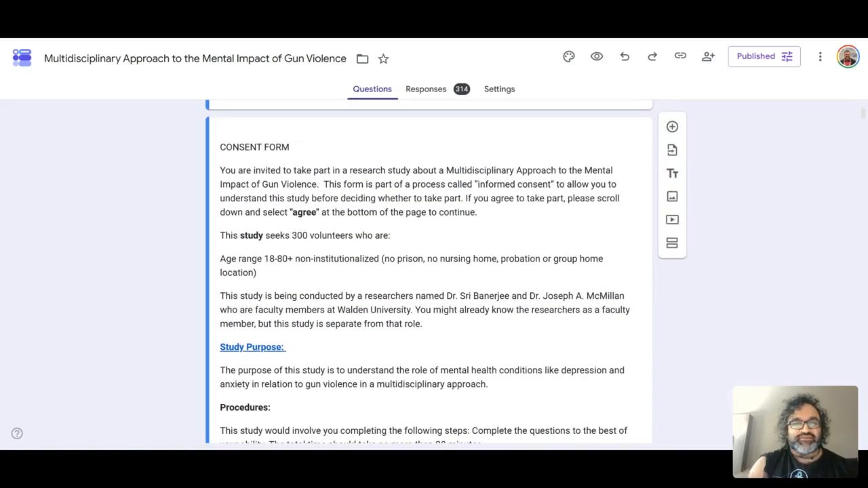
pyautogui.scroll(-2, 429, 271)
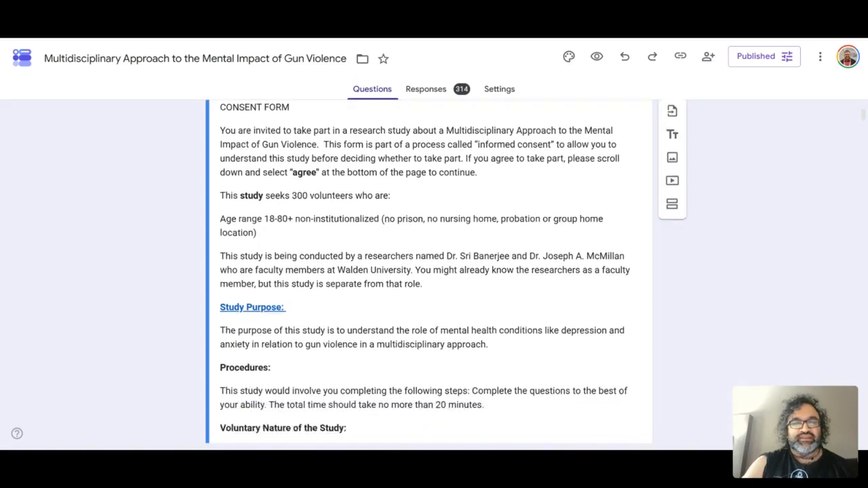
pyautogui.scroll(-1, 429, 271)
pyautogui.scroll(-2, 429, 271)
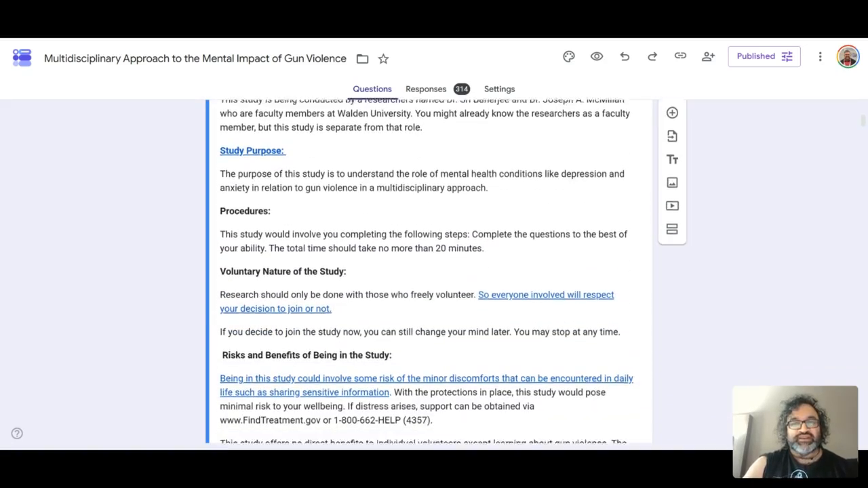
pyautogui.scroll(-1, 430, 271)
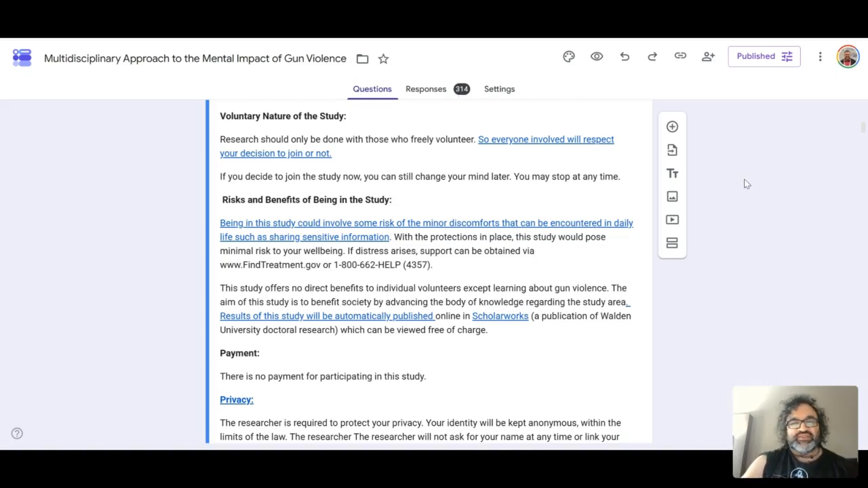
pyautogui.scroll(-2, 747, 183)
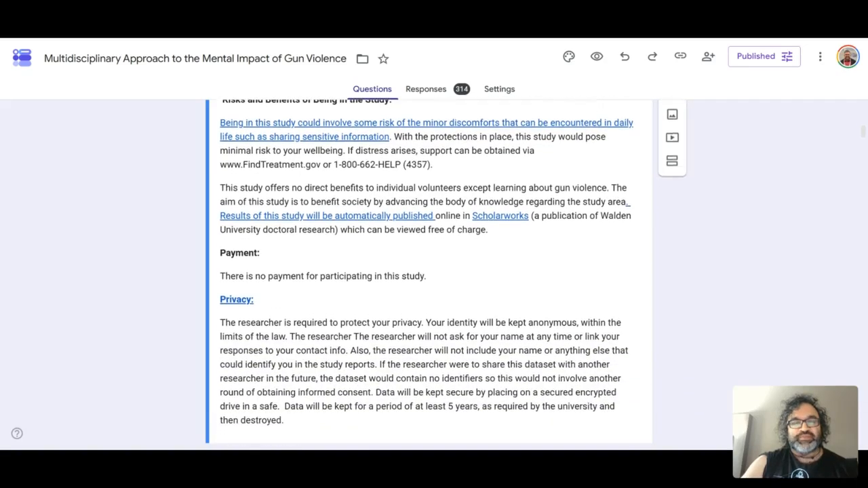
pyautogui.scroll(-5, 427, 271)
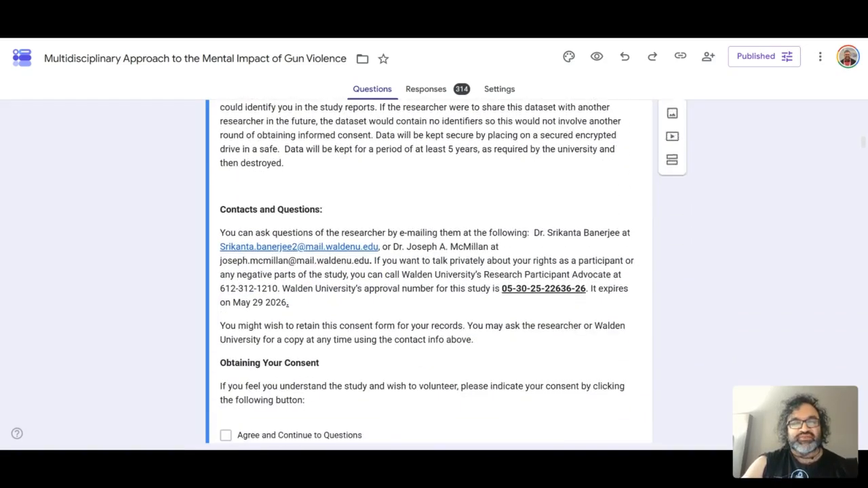
pyautogui.scroll(-1, 428, 271)
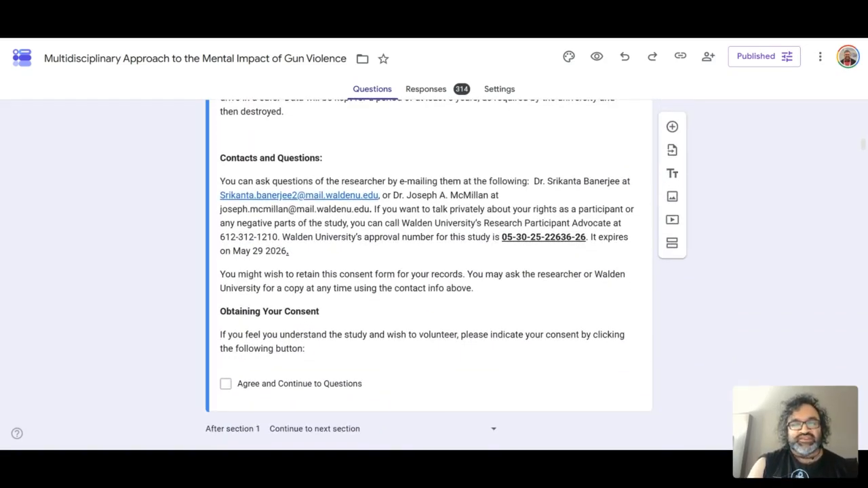
pyautogui.scroll(-2, 429, 271)
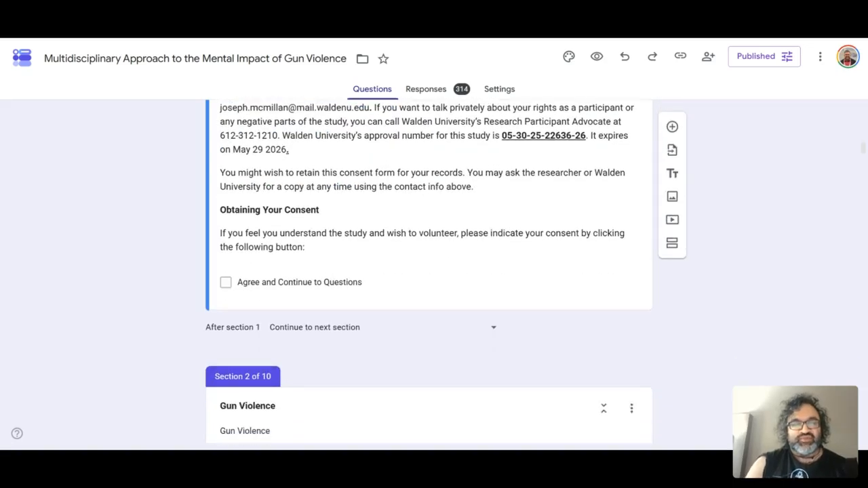
# Review the questions and answer choices in the form's Gun Violence section, up to the start of the Firearm Types section
pyautogui.scroll(-2, 428, 271)
pyautogui.scroll(1, 429, 271)
pyautogui.scroll(-1, 429, 272)
pyautogui.scroll(-3, 429, 271)
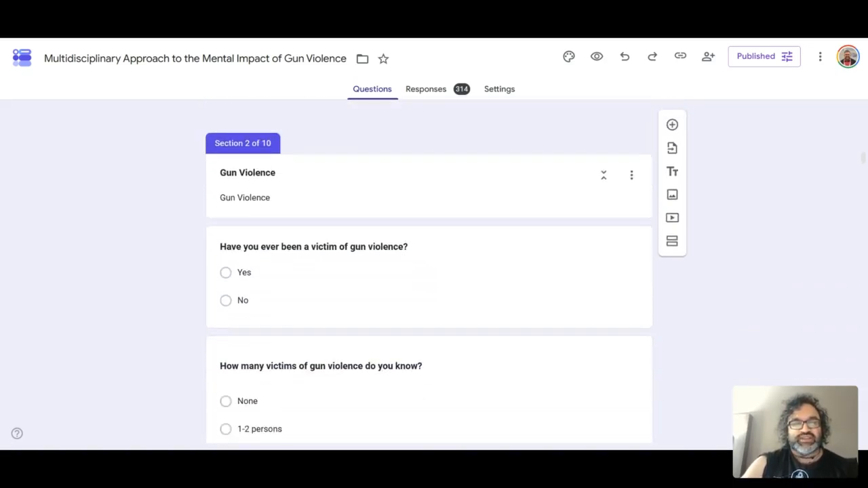
pyautogui.scroll(-1, 428, 272)
pyautogui.scroll(-2, 428, 272)
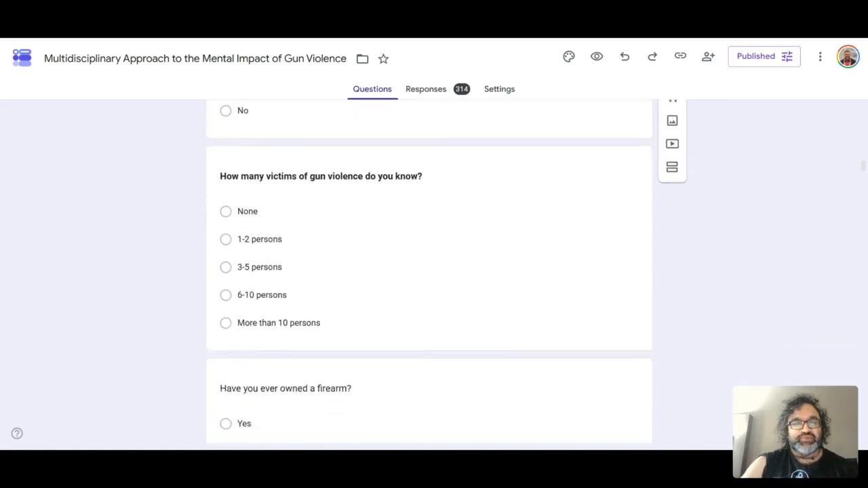
pyautogui.scroll(-2, 429, 271)
pyautogui.scroll(-2, 429, 272)
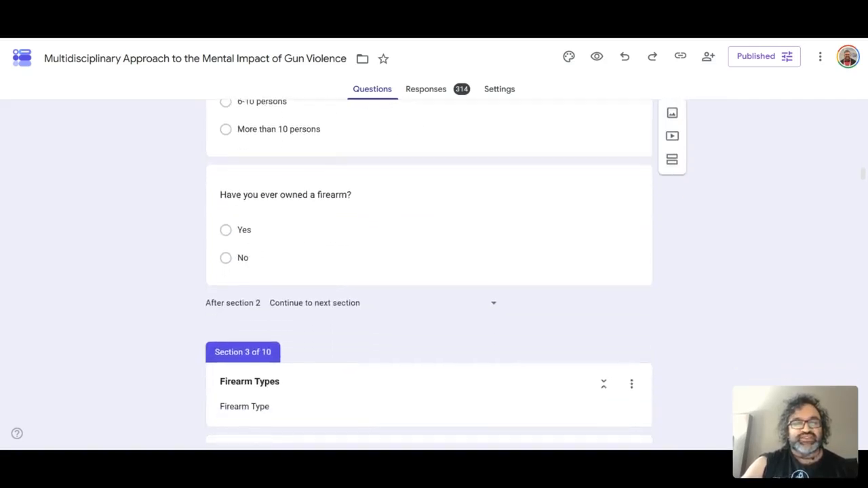
pyautogui.scroll(-1, 428, 272)
pyautogui.scroll(5, 428, 271)
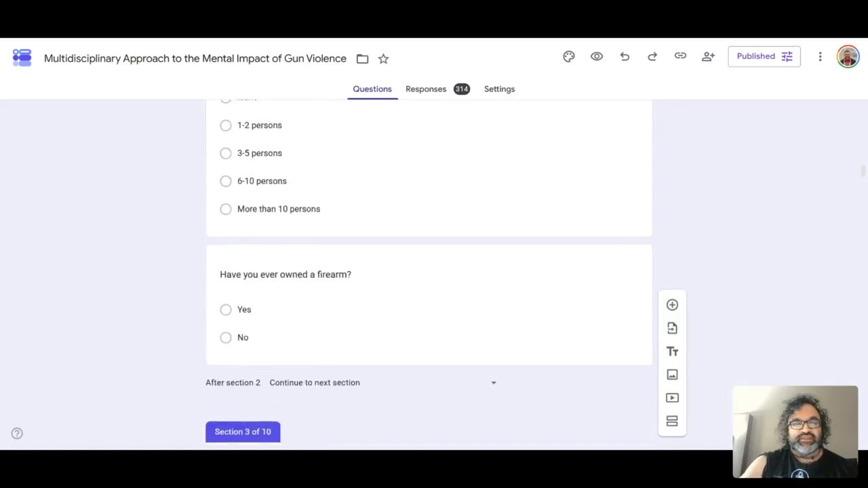
pyautogui.scroll(1, 428, 271)
pyautogui.scroll(2, 429, 271)
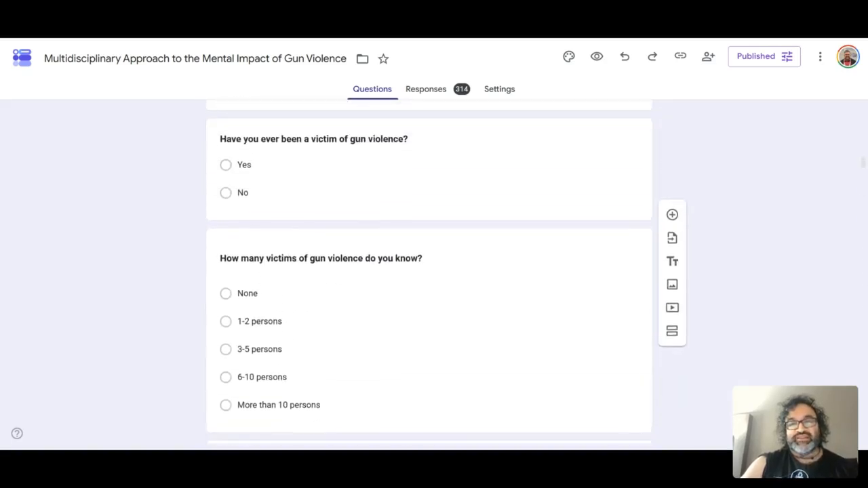
pyautogui.scroll(2, 429, 271)
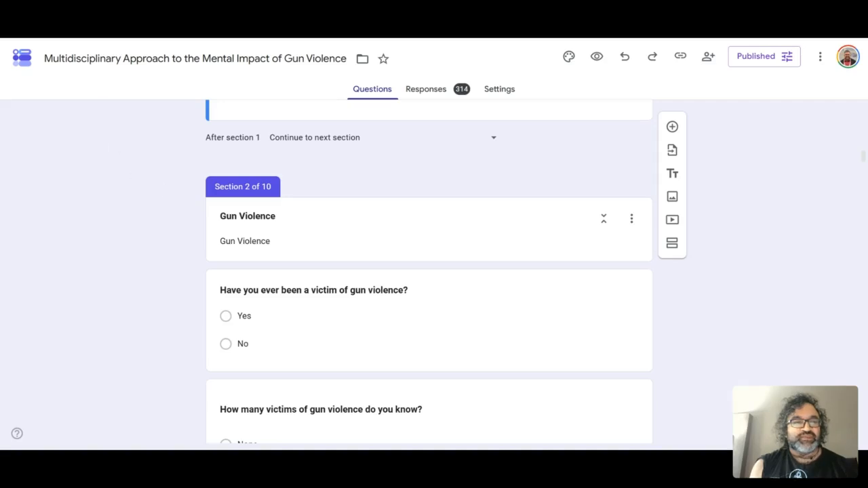
# Return to the forms overview, create a new blank form and title it "ACES questionnaire"
pyautogui.hotkey('alt', 'Left')
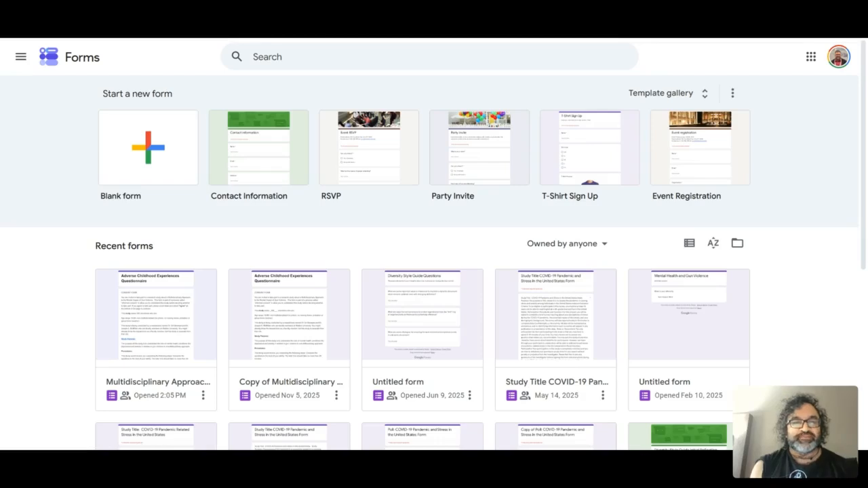
pyautogui.click(165, 133)
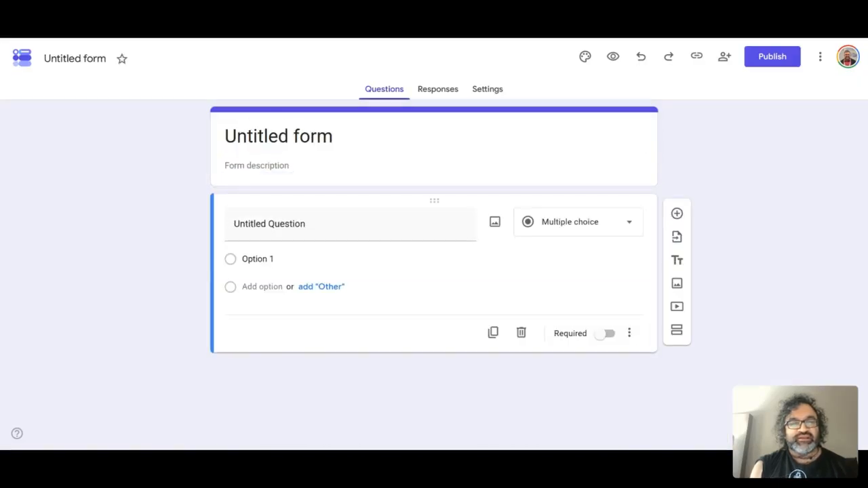
pyautogui.click(278, 136)
pyautogui.hotkey('ctrl', 'a')
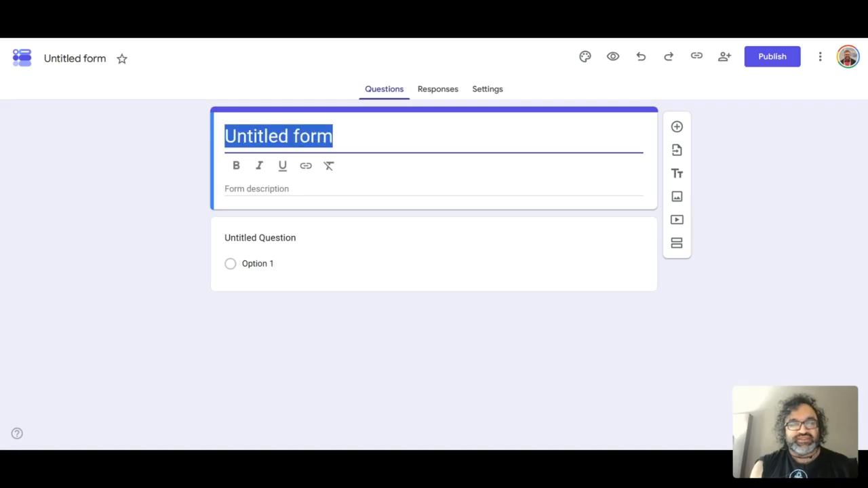
pyautogui.write('ACES')
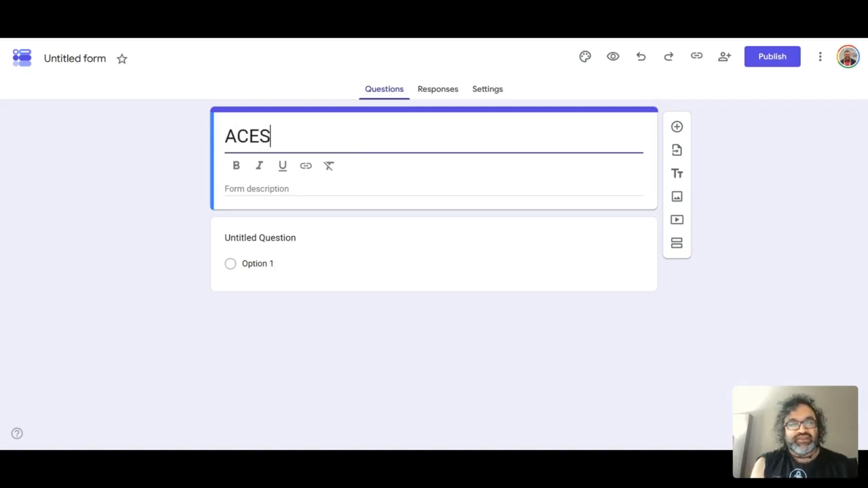
pyautogui.write(' ques')
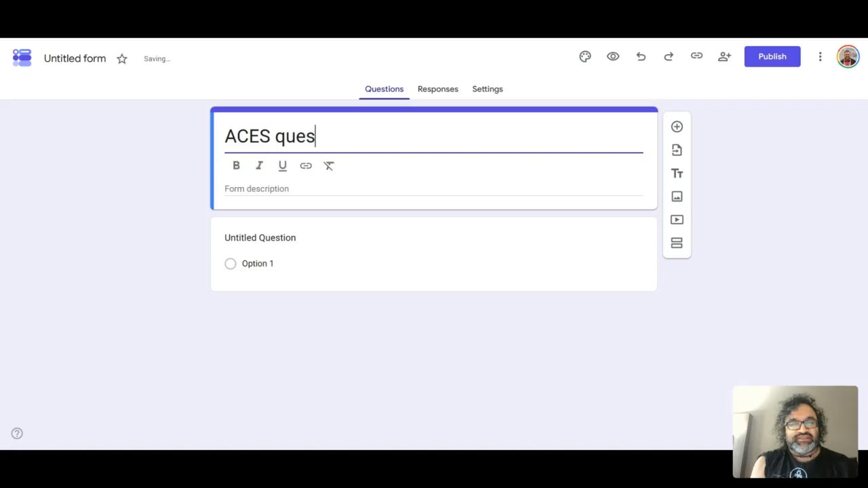
pyautogui.write('tionnaire')
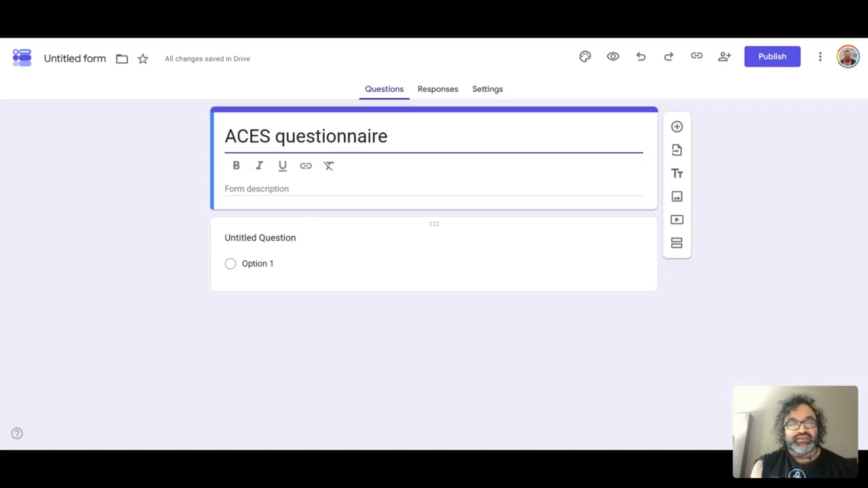
# Replace the untitled question's text with "What is your age"
pyautogui.click(283, 249)
pyautogui.write('Wha')
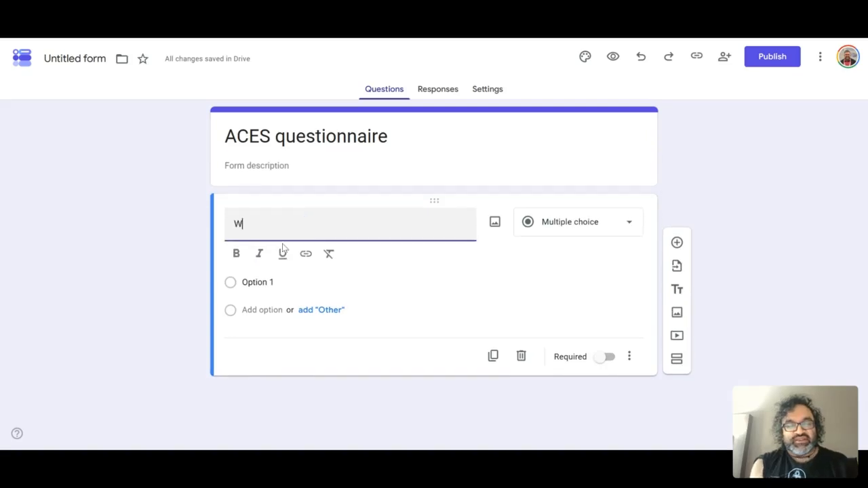
pyautogui.press('BackSpace')
pyautogui.press('BackSpace')
pyautogui.press('BackSpace')
pyautogui.write('What is')
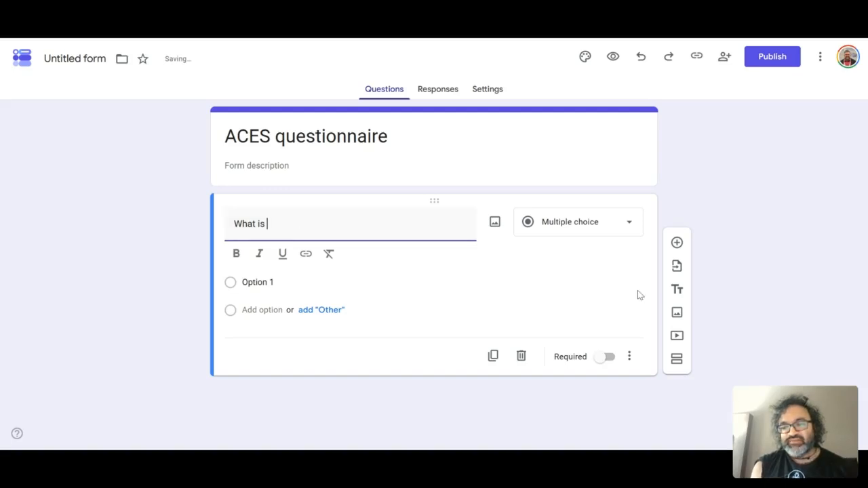
pyautogui.press('Tab')
pyautogui.hotkey('shift', 'Tab')
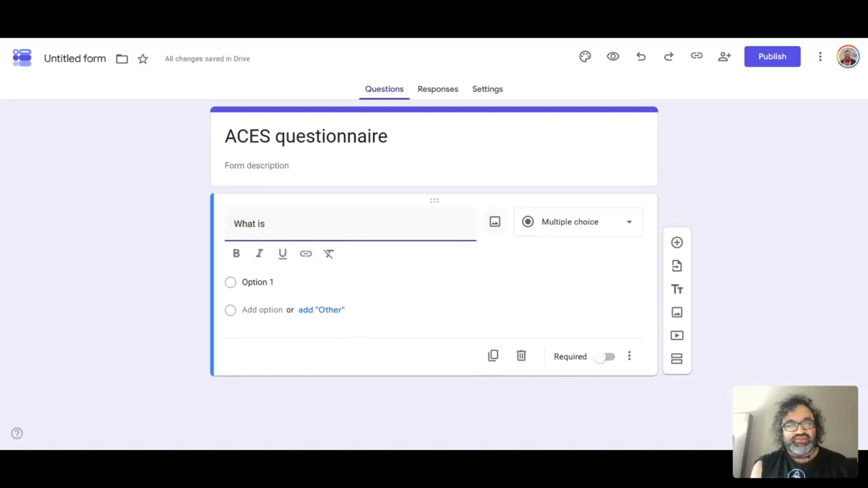
pyautogui.write('your')
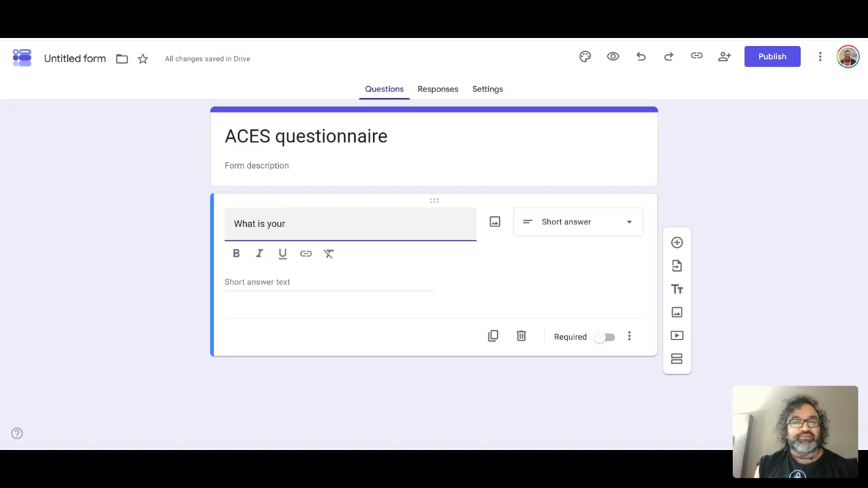
pyautogui.write('age')
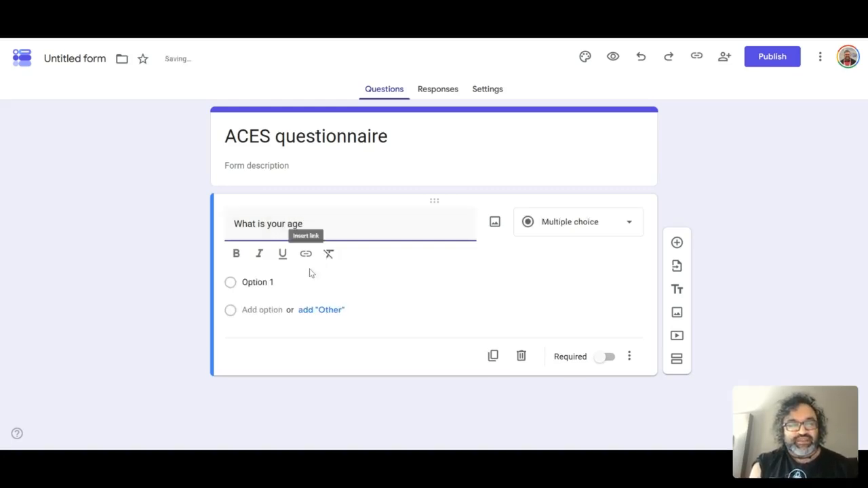
# Set the first answer option of the age question to 20-30, leaving the question optional
pyautogui.click(311, 282)
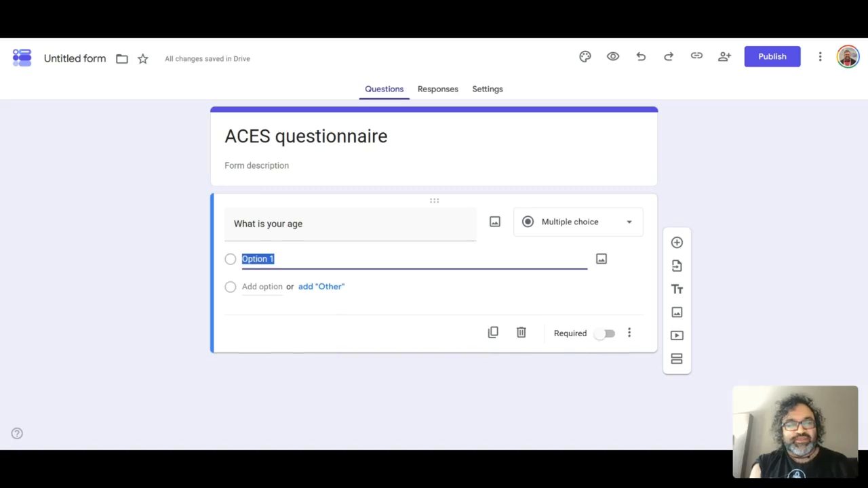
pyautogui.write('2')
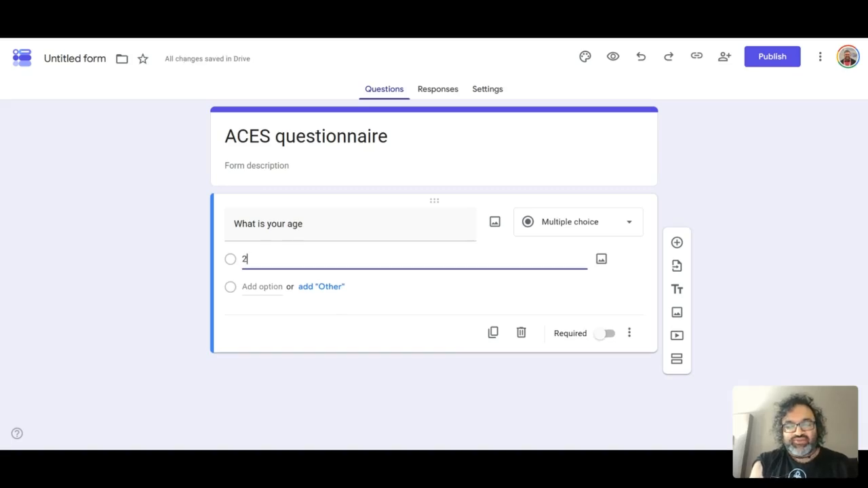
pyautogui.write('0-30')
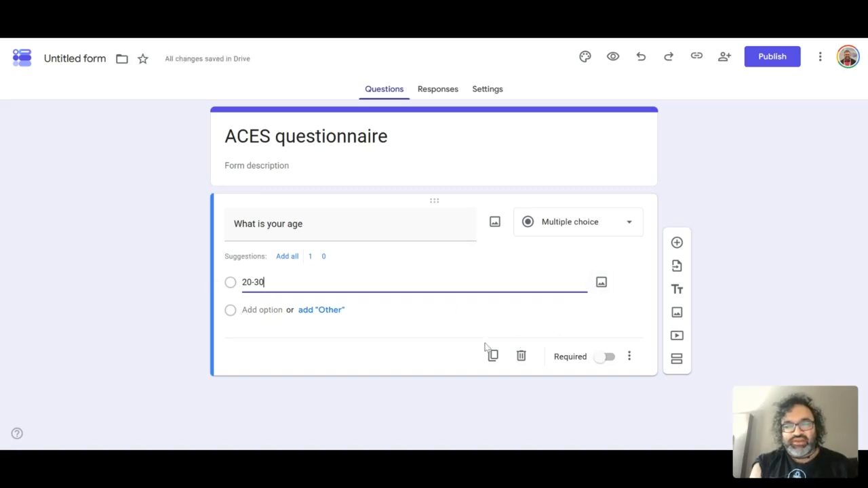
pyautogui.click(610, 357)
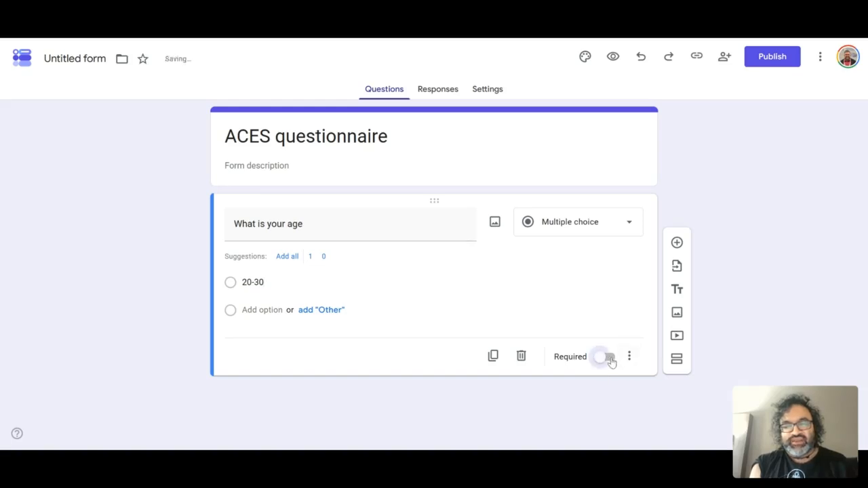
pyautogui.click(609, 359)
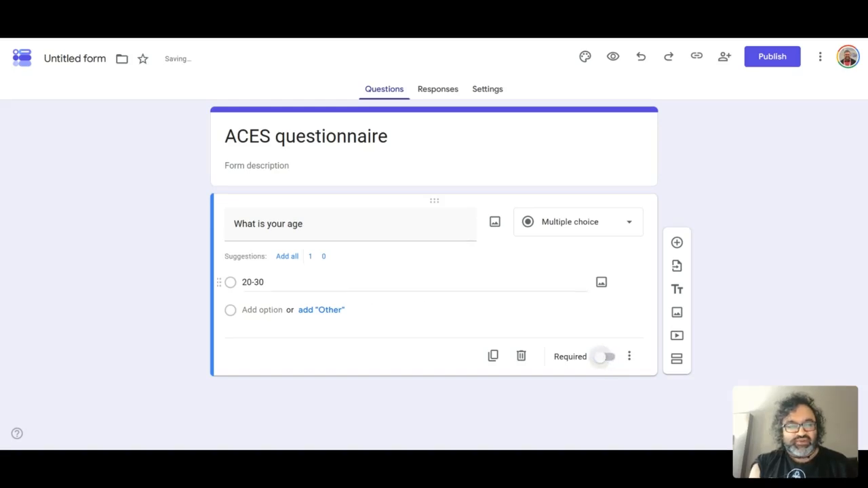
# Add a second answer option 31-40 and an "Other" option to the age question
pyautogui.click(262, 312)
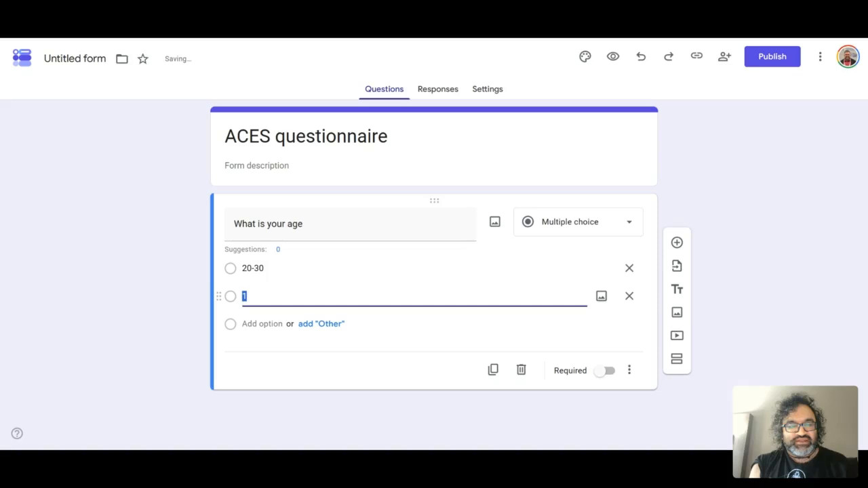
pyautogui.write('3')
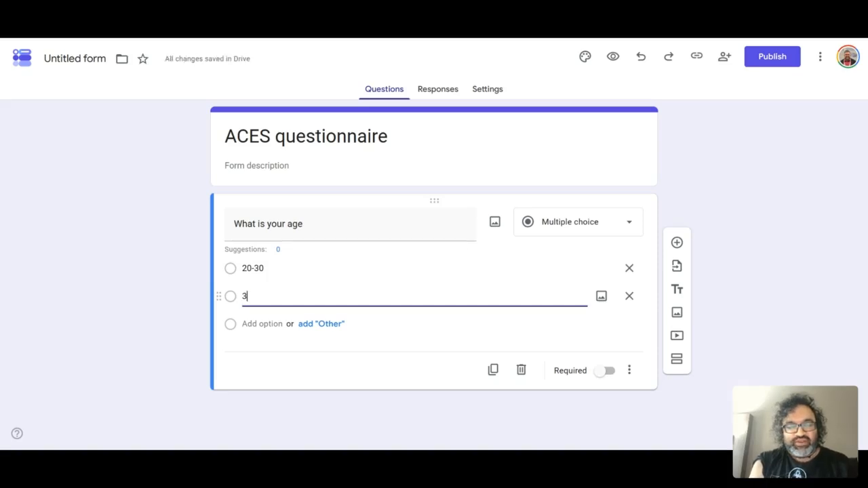
pyautogui.write('1-40')
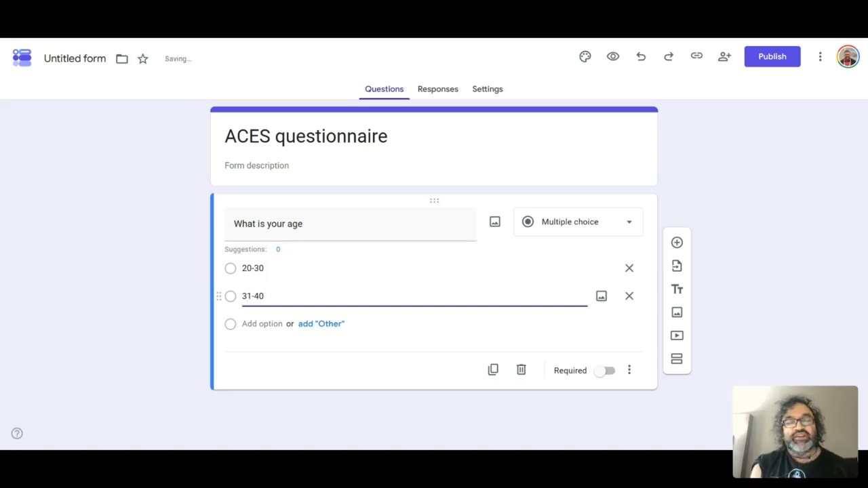
pyautogui.click(332, 324)
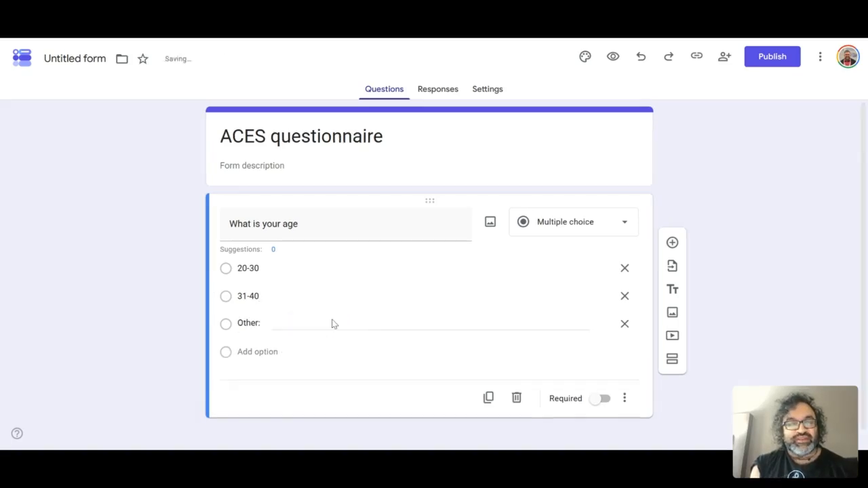